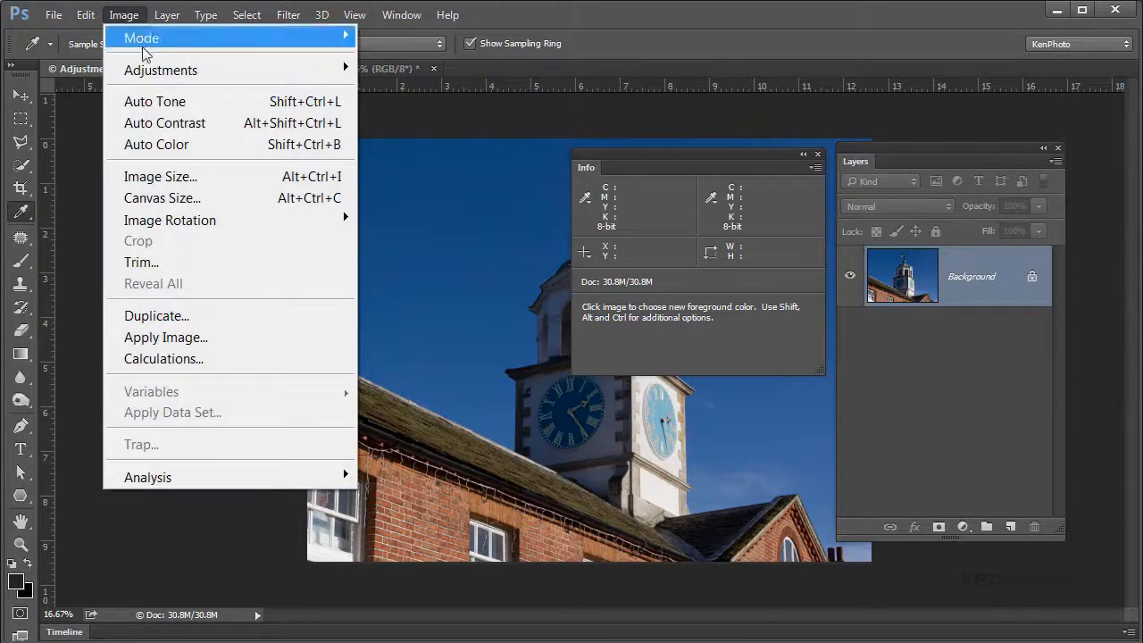
mouse_move(152, 70)
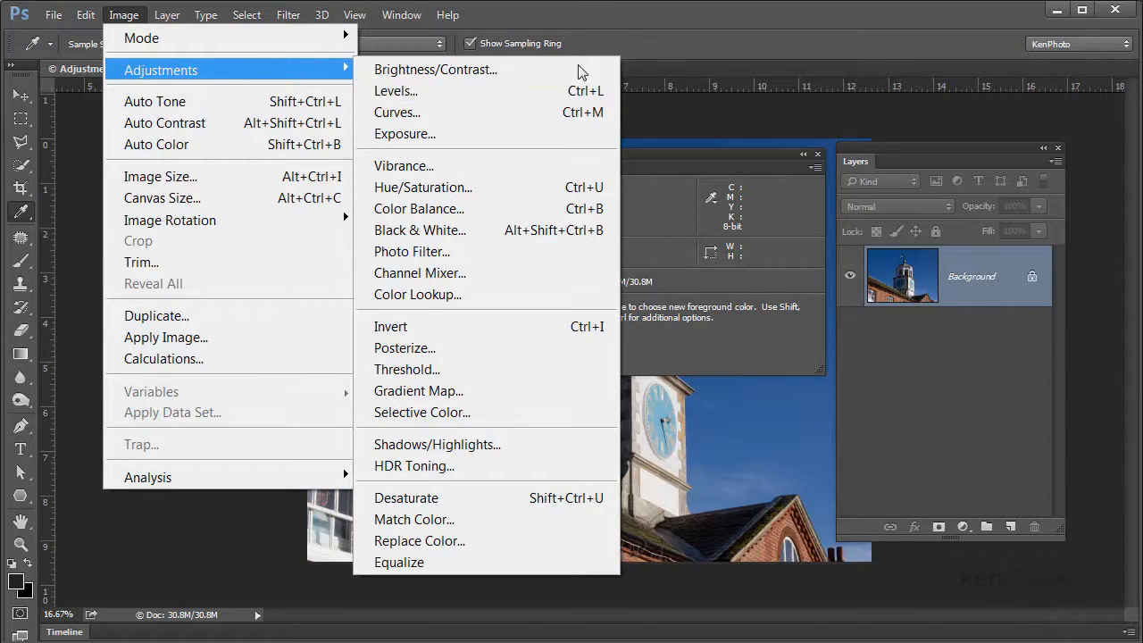
click(704, 42)
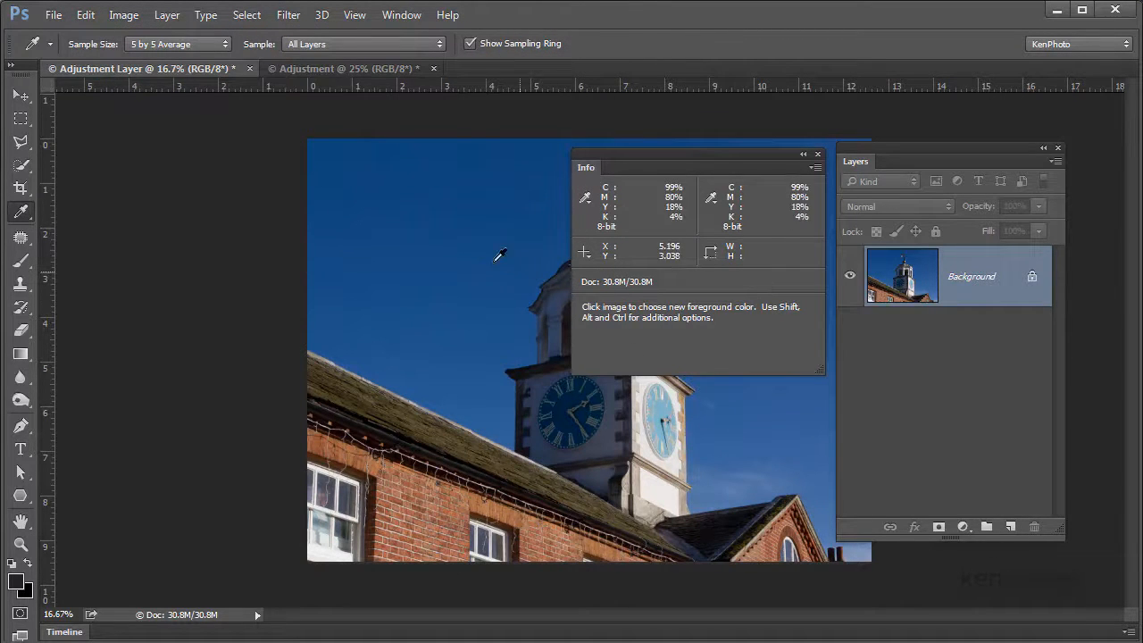
Place a color sampler point in the blue sky to the left of the clock tower
key(shift)
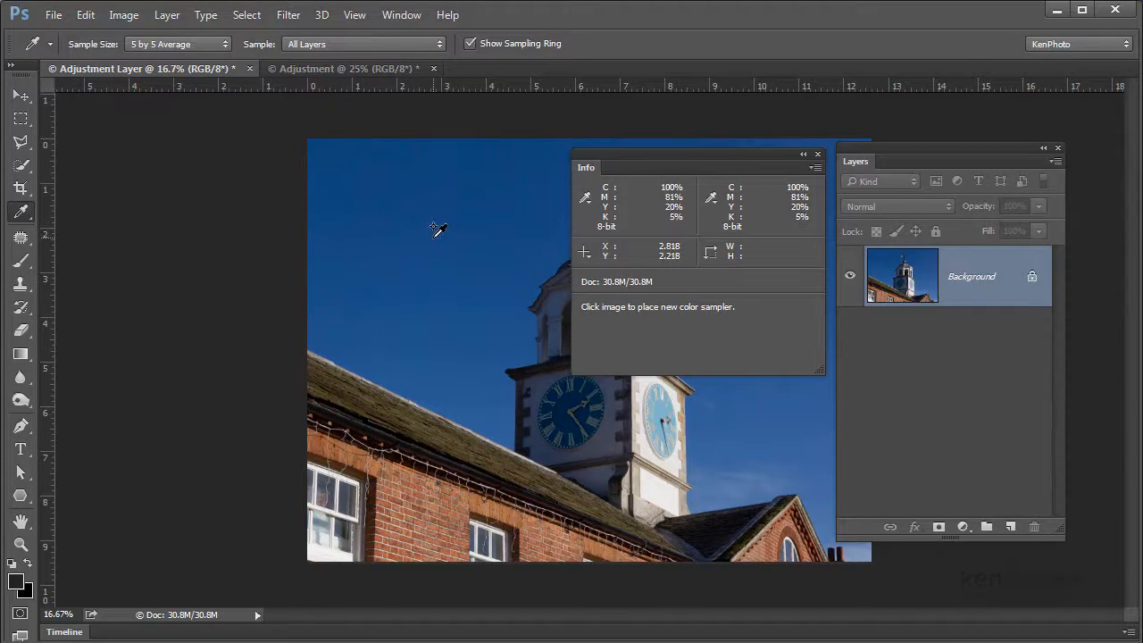
shift+click(433, 238)
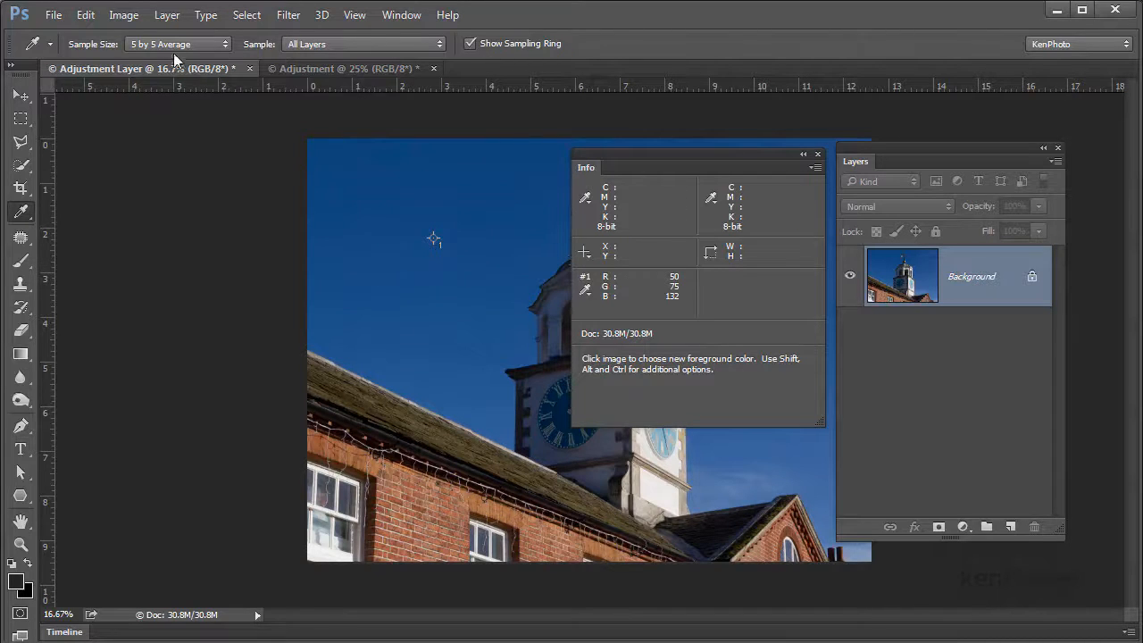
Apply a Levels adjustment directly to the Background layer with input levels 16, 0.80 and 244
click(123, 15)
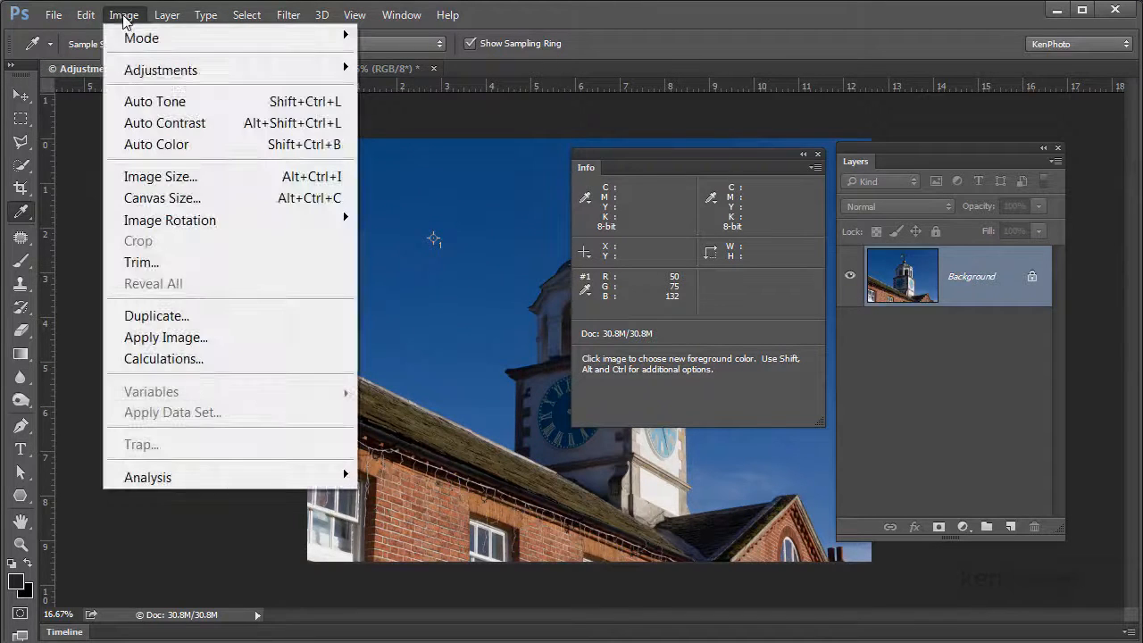
mouse_move(190, 73)
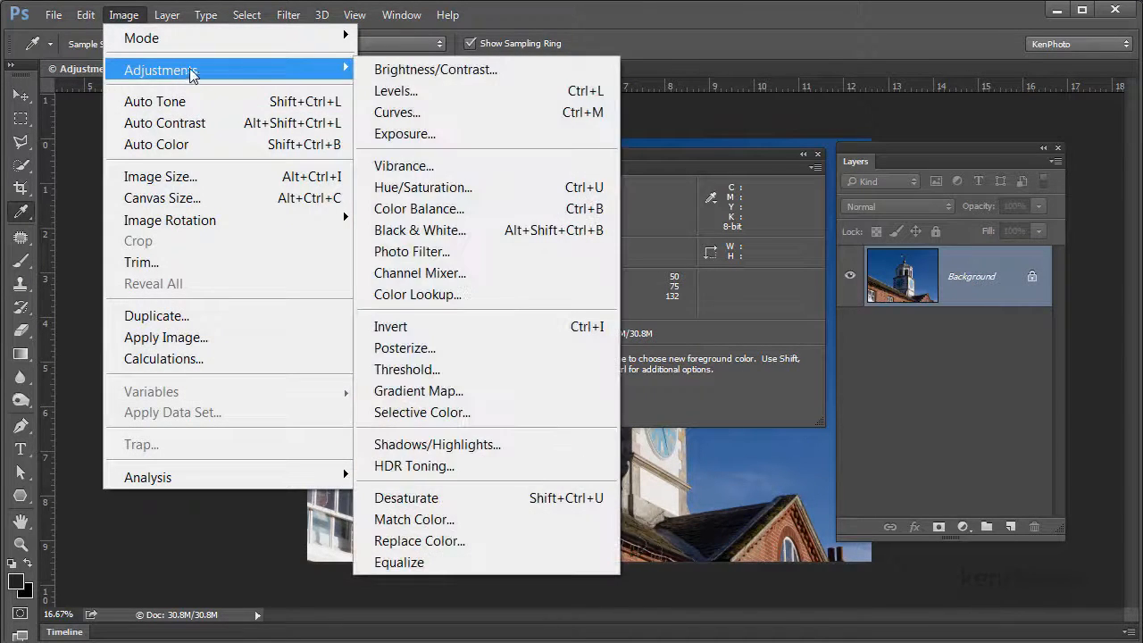
click(449, 93)
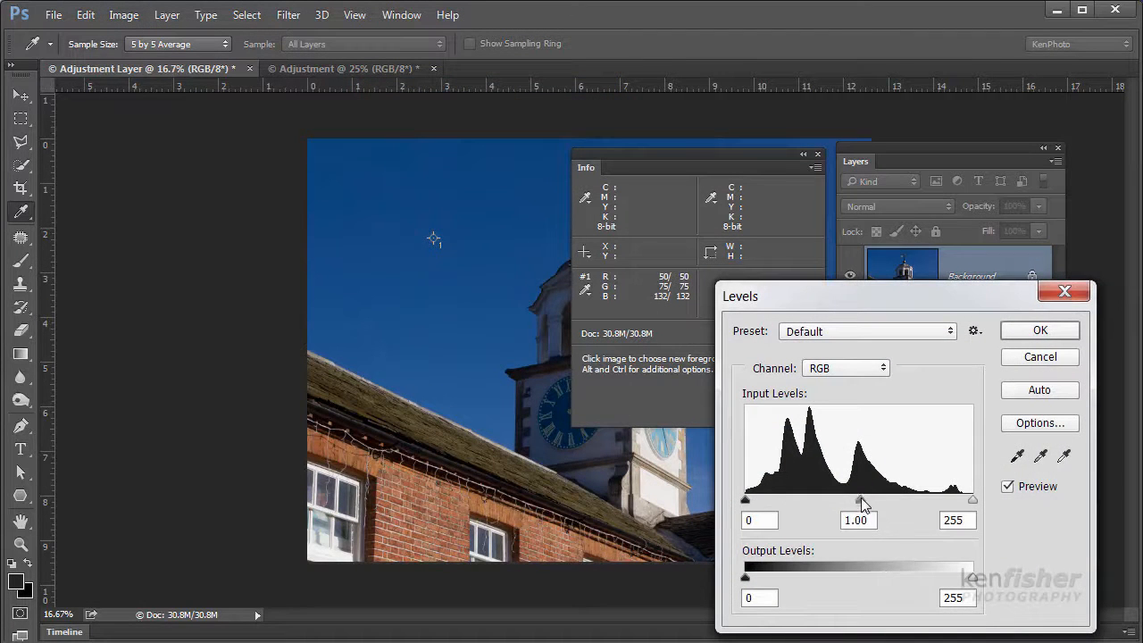
drag(858, 499, 885, 493)
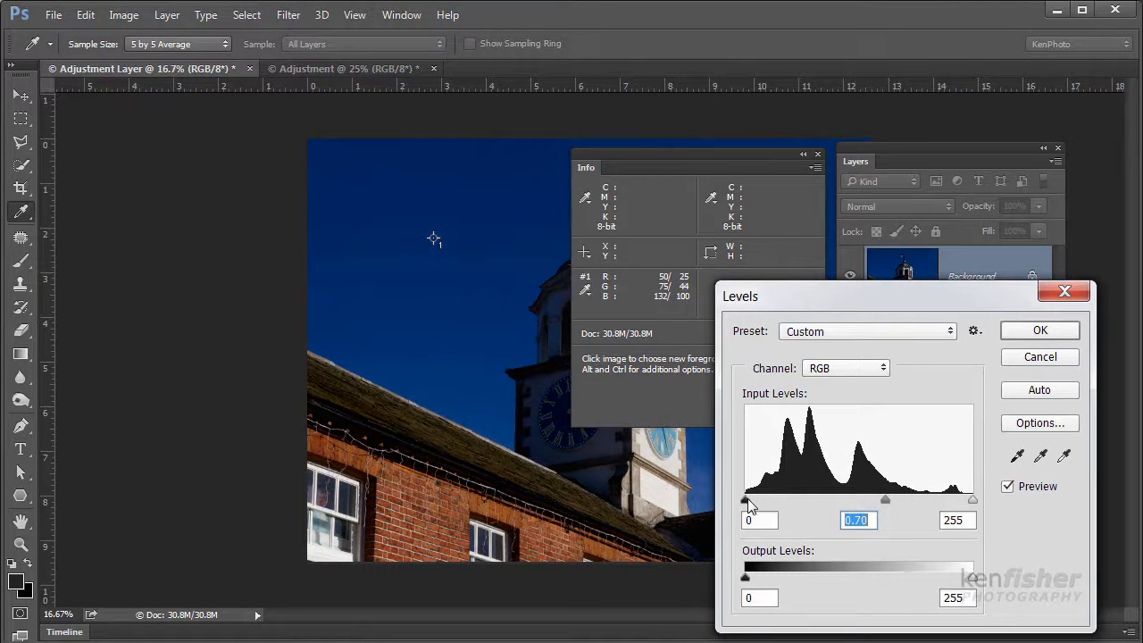
drag(747, 500, 758, 500)
drag(972, 500, 961, 502)
drag(887, 500, 876, 500)
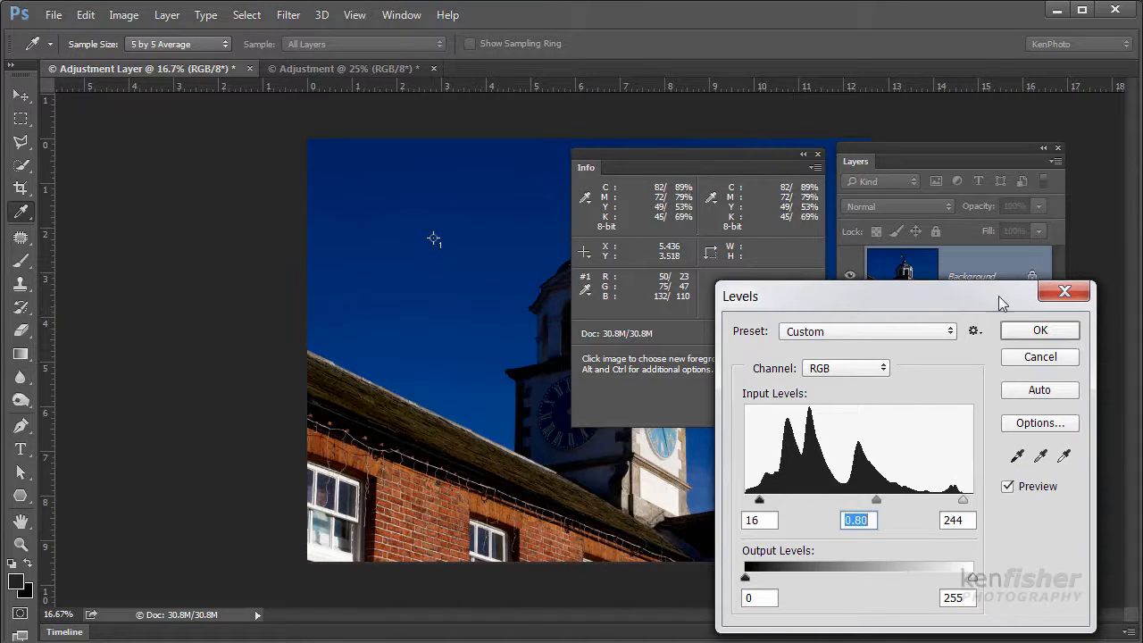
click(1041, 331)
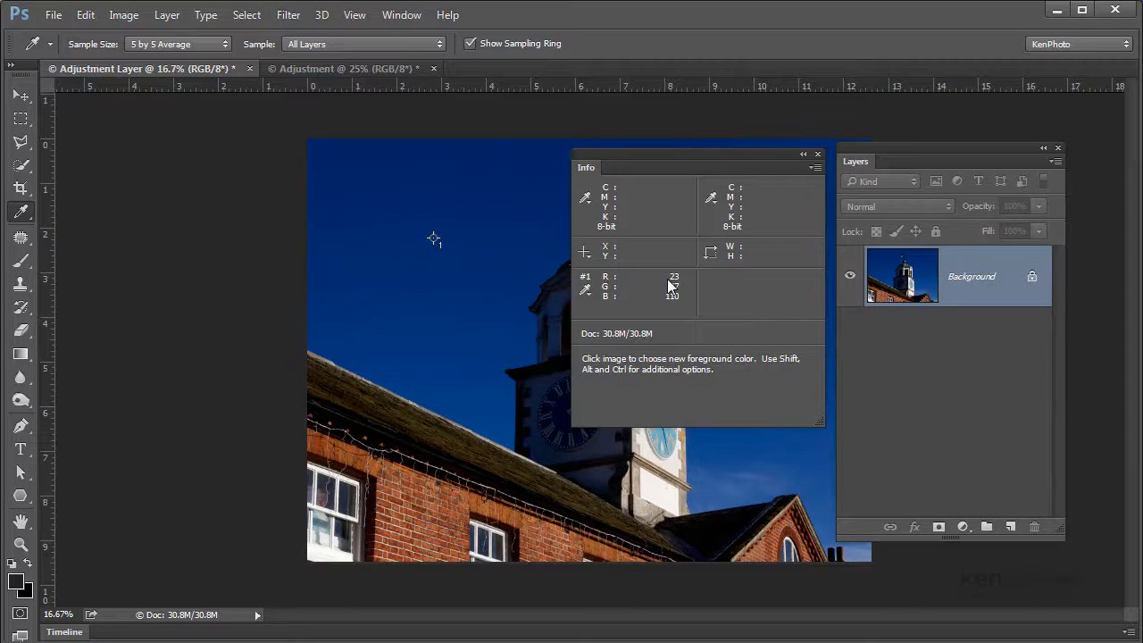
Switch to the Adjustment document, add a Levels adjustment layer above the Background and show its properties
click(379, 69)
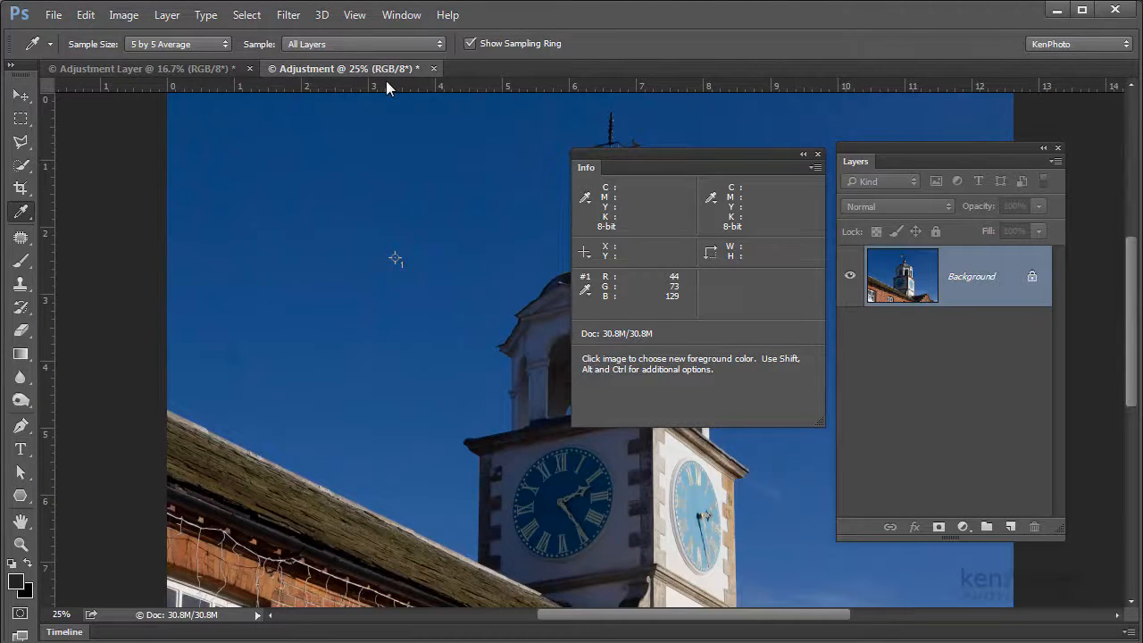
key(ctrl+minus)
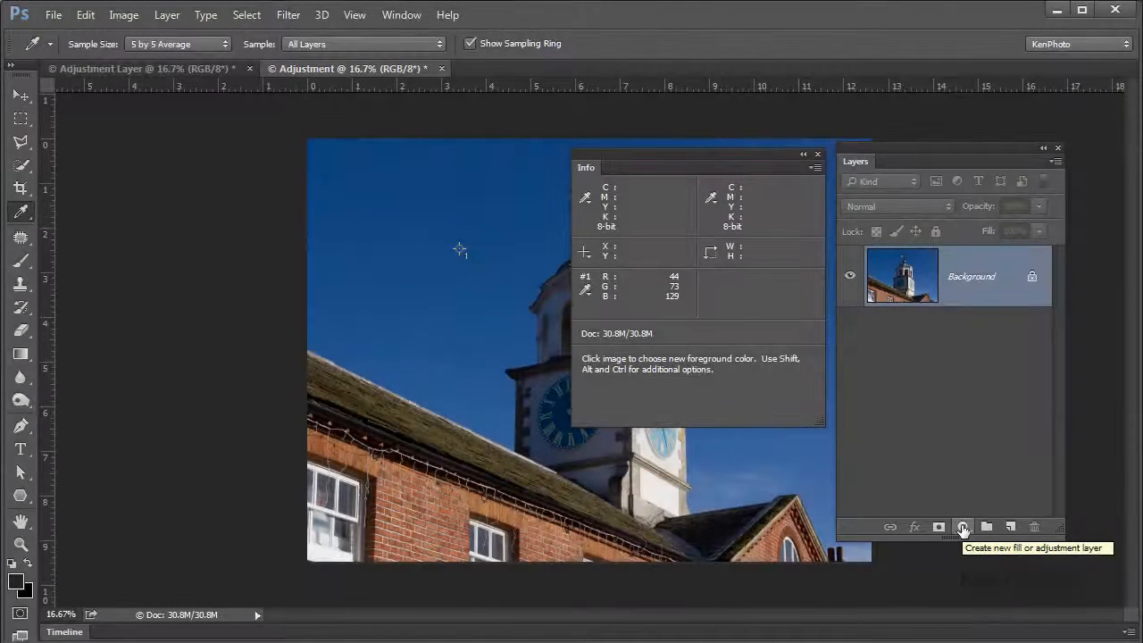
click(963, 527)
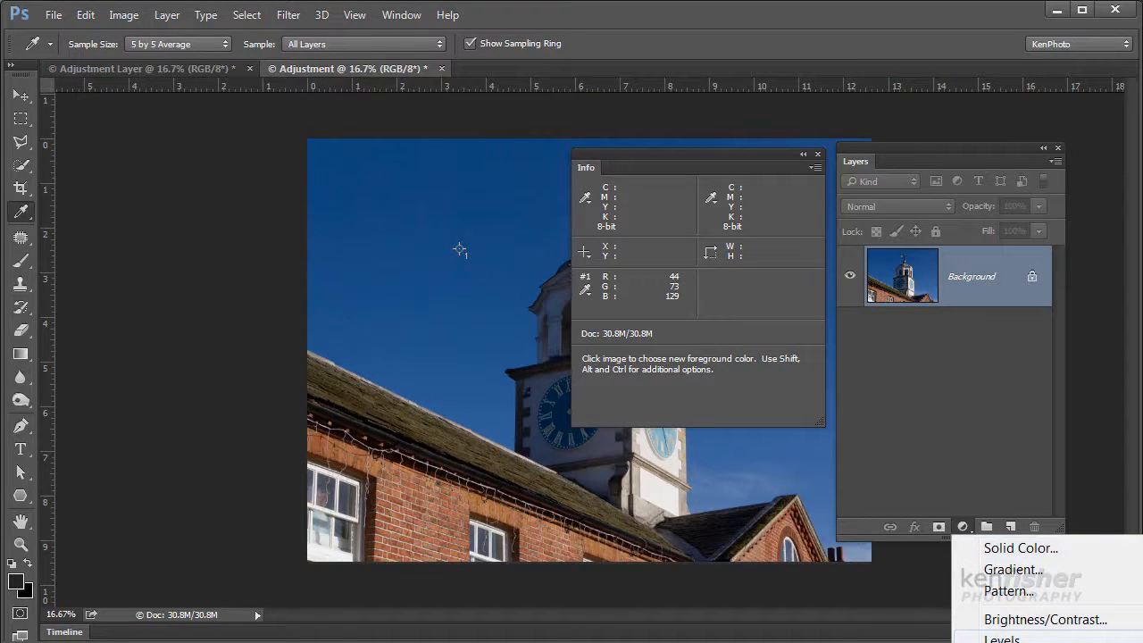
click(1001, 637)
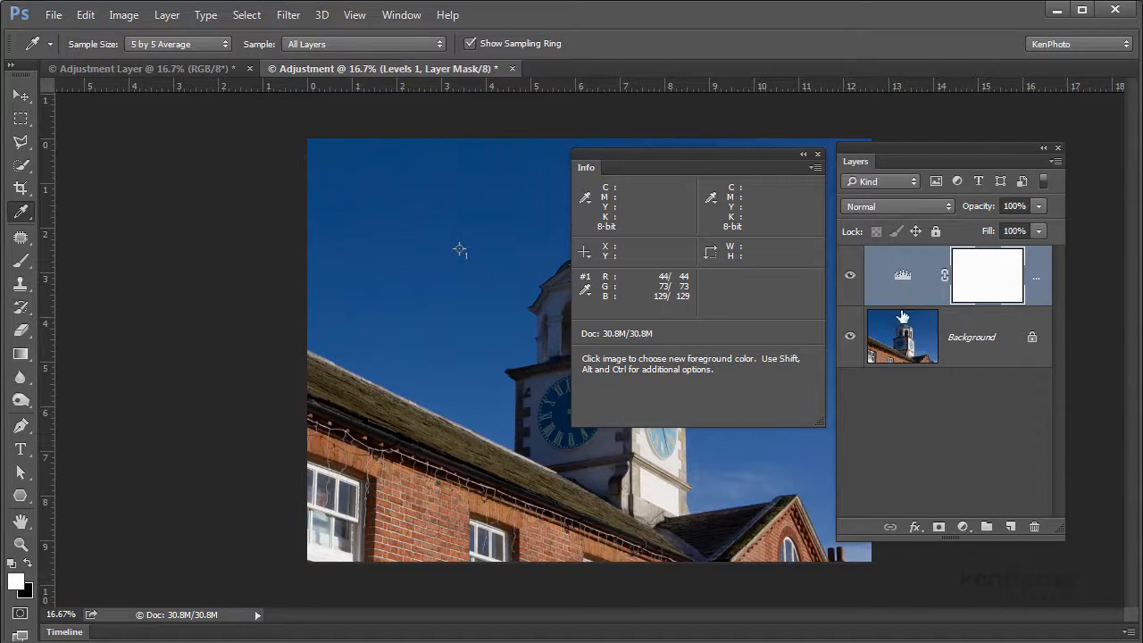
click(907, 641)
drag(1142, 234, 893, 282)
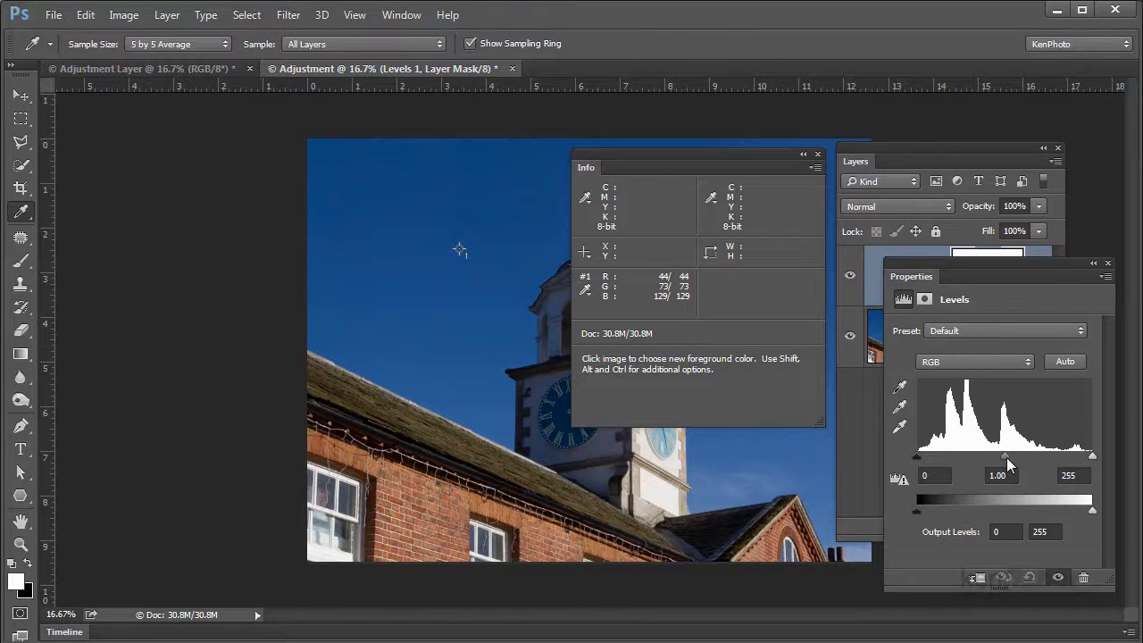
Set the Levels adjustment layer's input levels to 18, 0.83 and 225
mouse_move(1005, 456)
mouse_down()
mouse_move(988, 456)
mouse_move(1015, 457)
mouse_up()
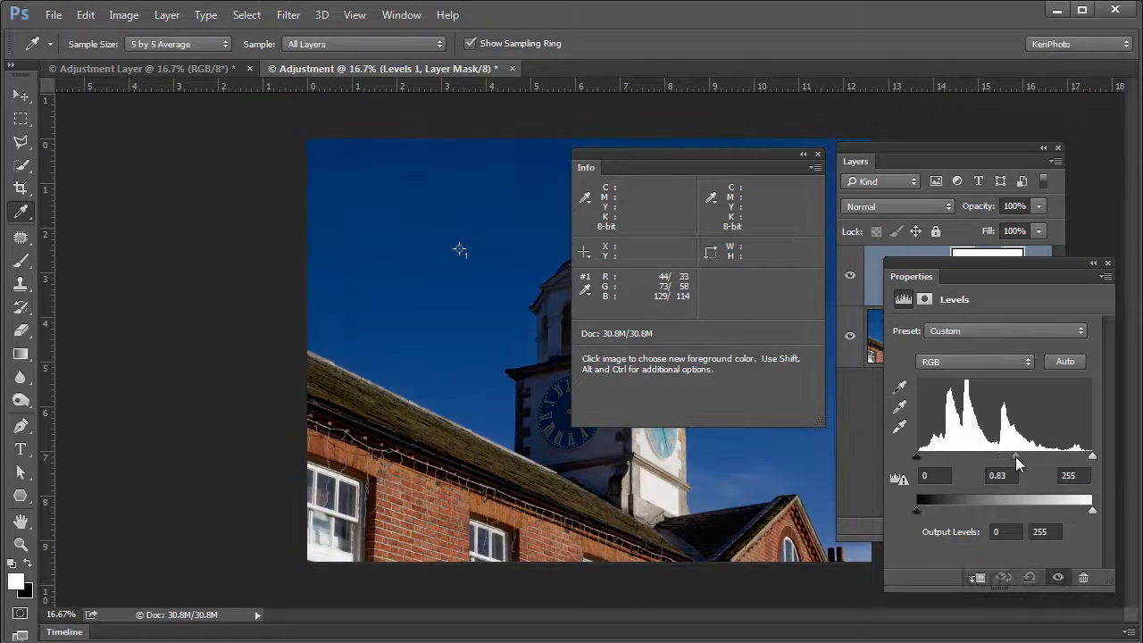
drag(1090, 459, 1072, 456)
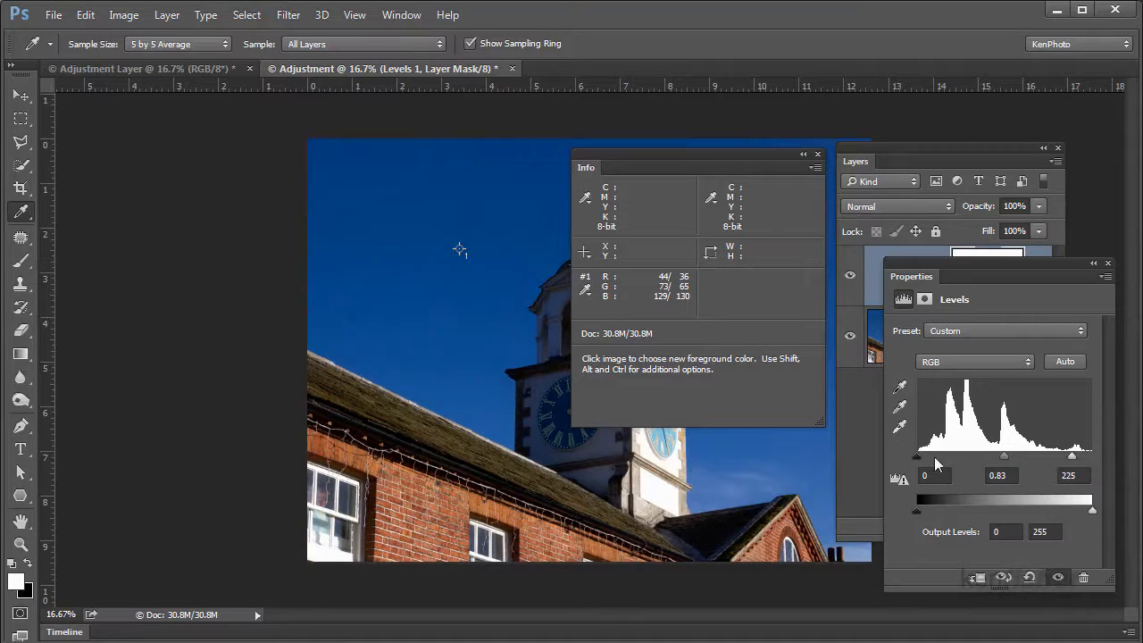
drag(917, 455, 932, 460)
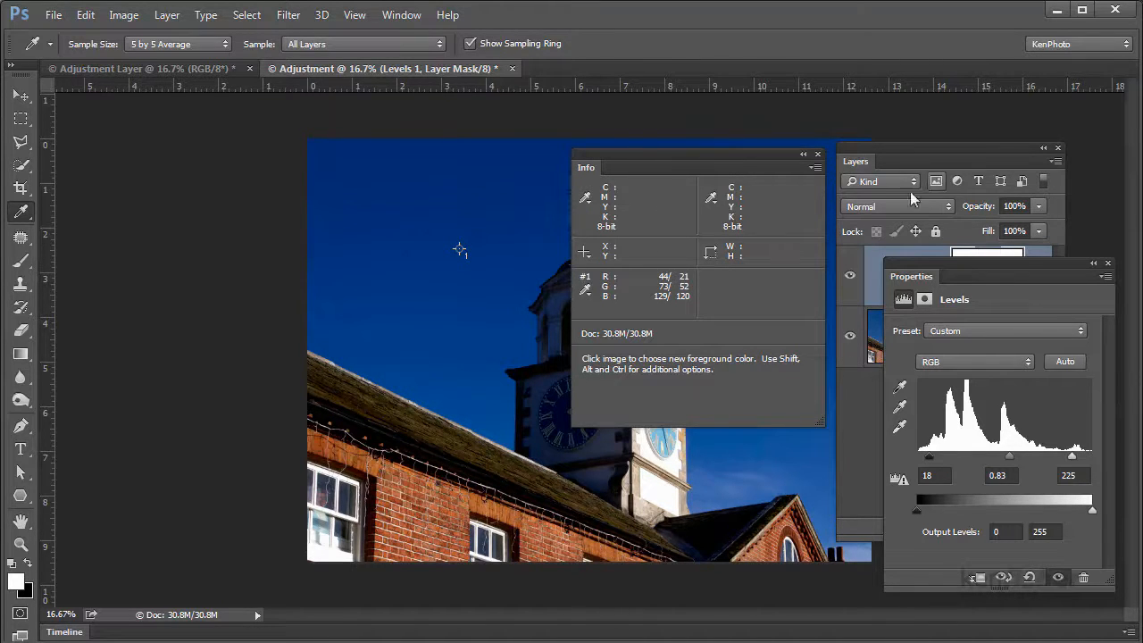
Move the Levels properties clear of the layer list and compare the photo with and without the adjustment layer
drag(912, 279, 151, 154)
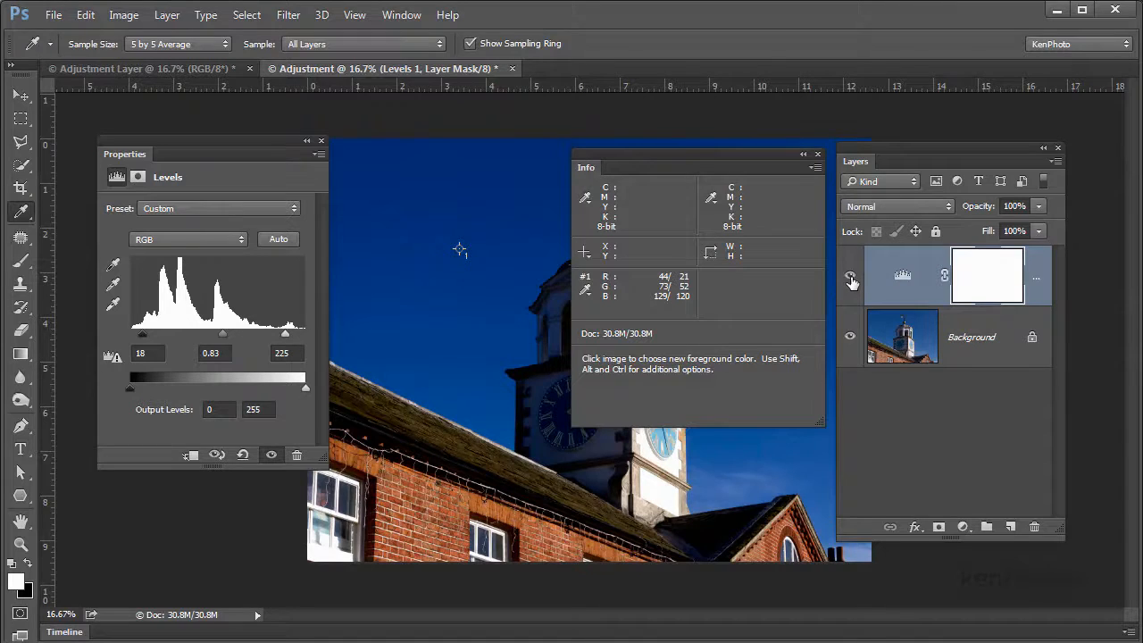
click(850, 280)
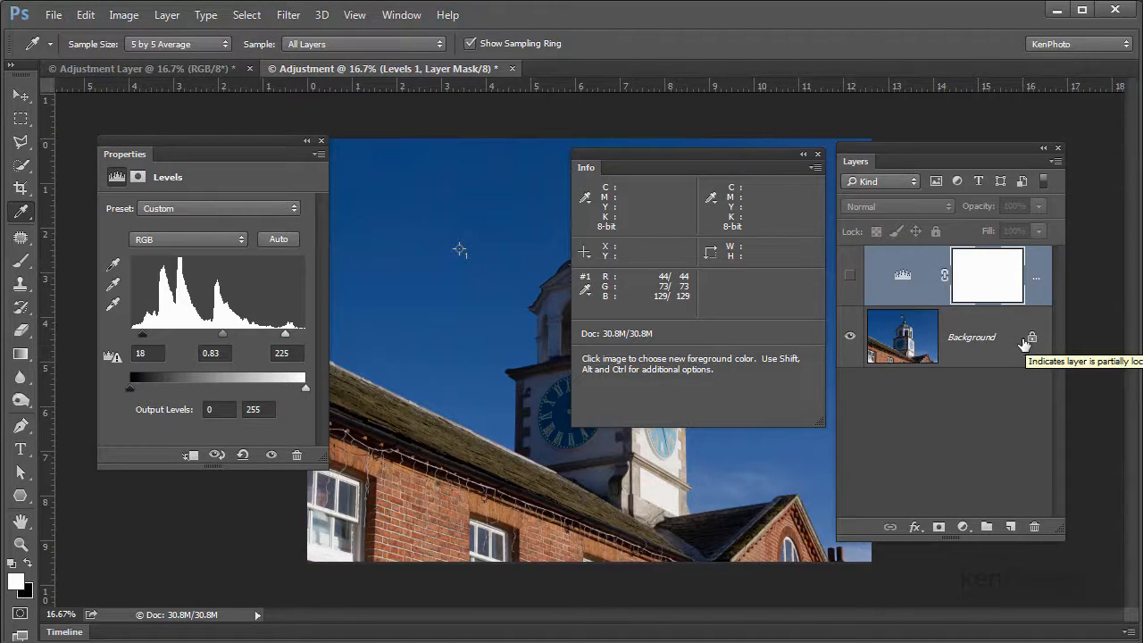
click(849, 275)
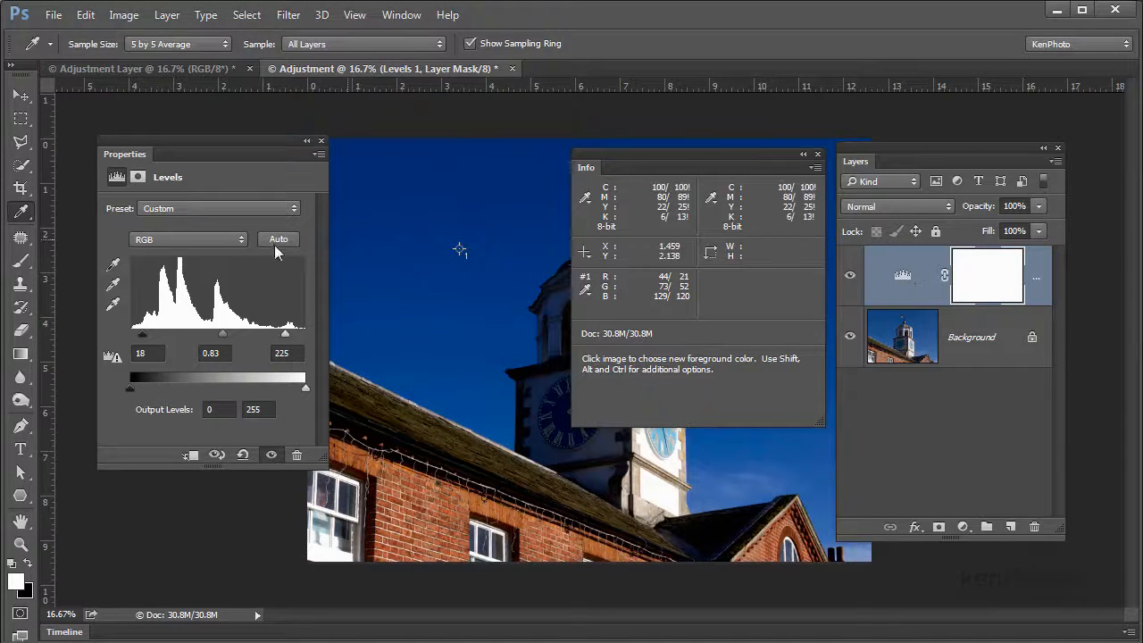
Set the adjustment layer's Levels midtone to 0.88 and delete the layer
mouse_move(222, 333)
mouse_down()
mouse_move(209, 334)
mouse_move(221, 335)
mouse_up()
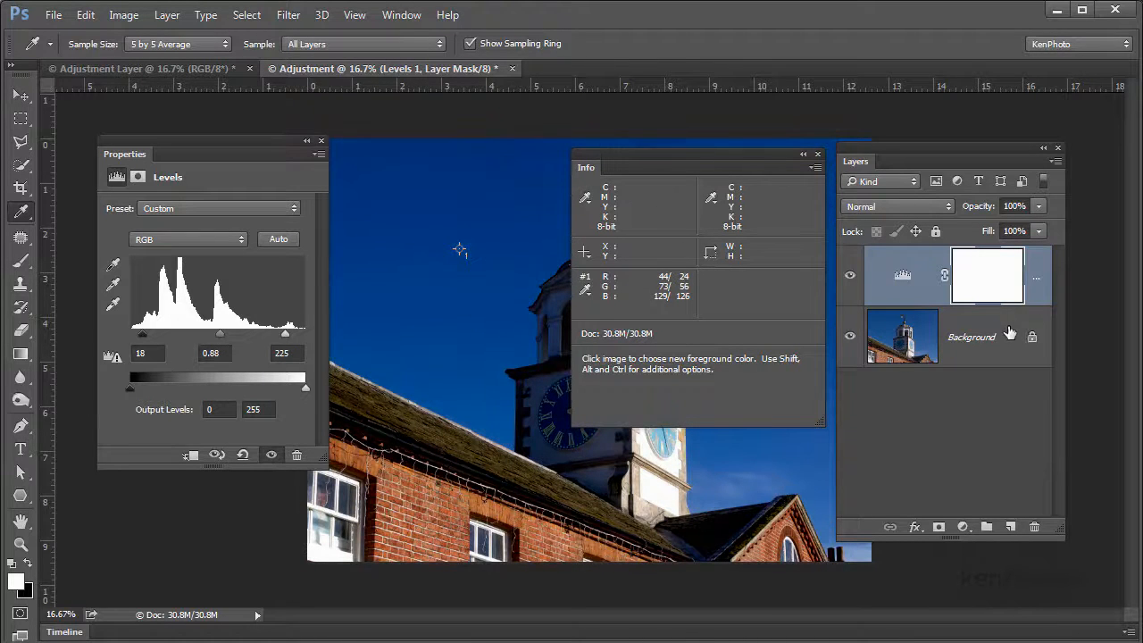
drag(1035, 295, 1032, 528)
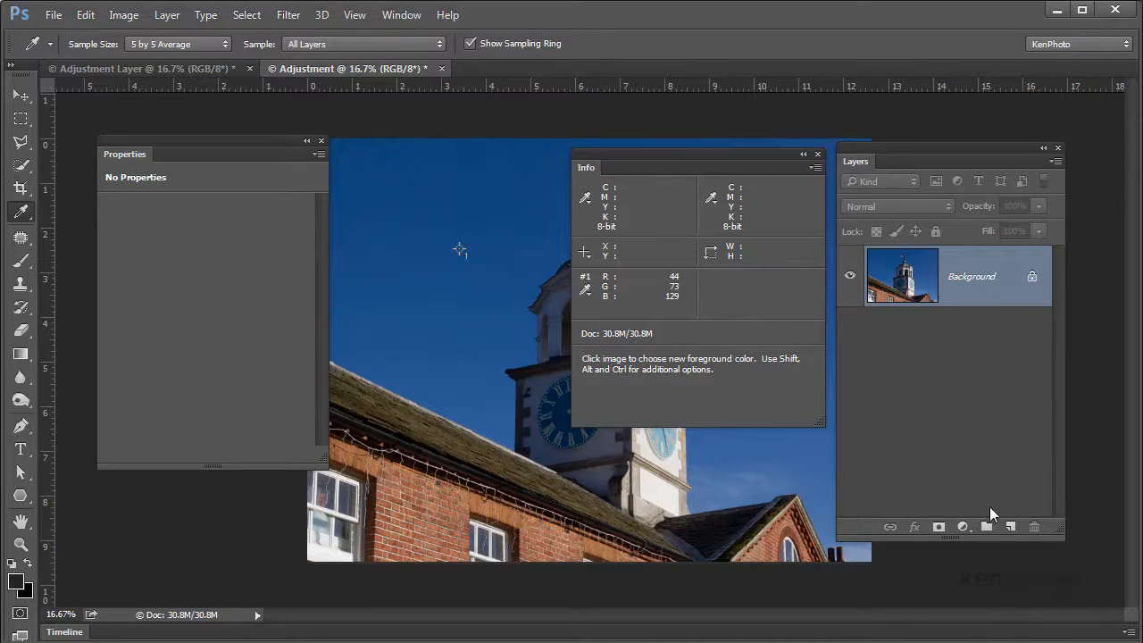
Add a new Levels adjustment layer with its midtone at 0.95 and hide the Info readout covering the photo
click(964, 527)
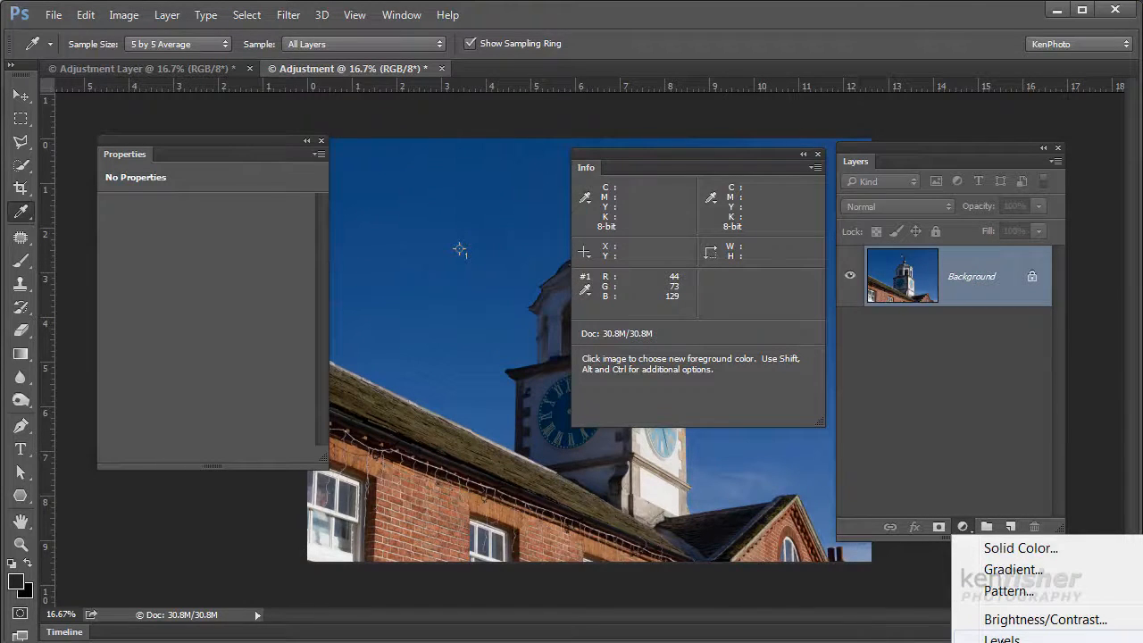
click(1001, 636)
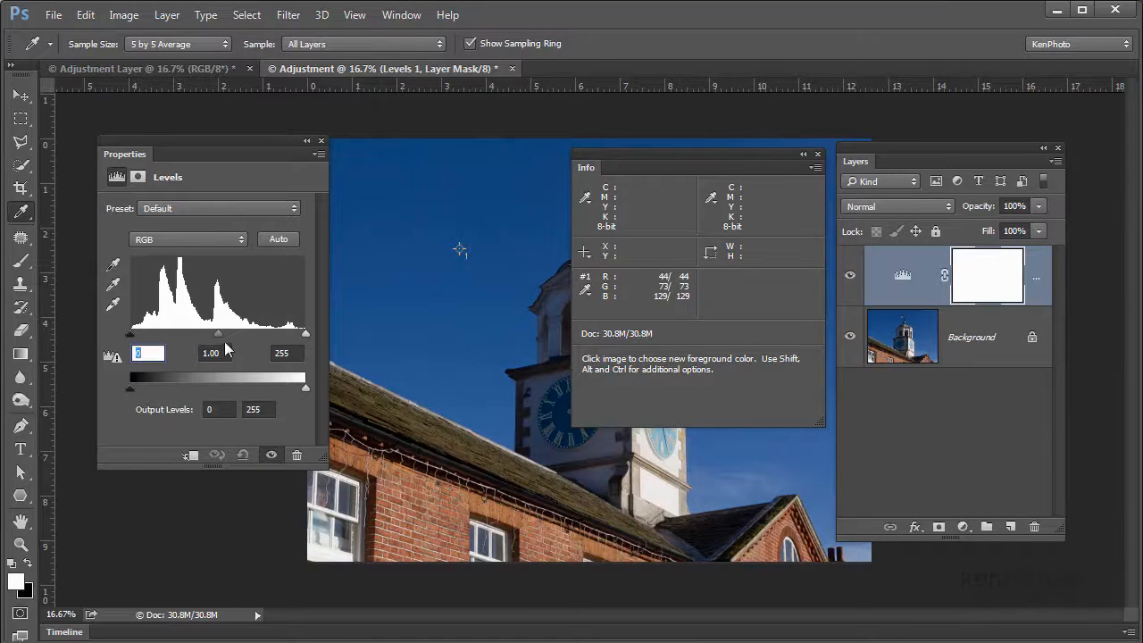
mouse_move(214, 334)
mouse_down()
mouse_move(171, 335)
mouse_move(220, 332)
mouse_up()
click(816, 153)
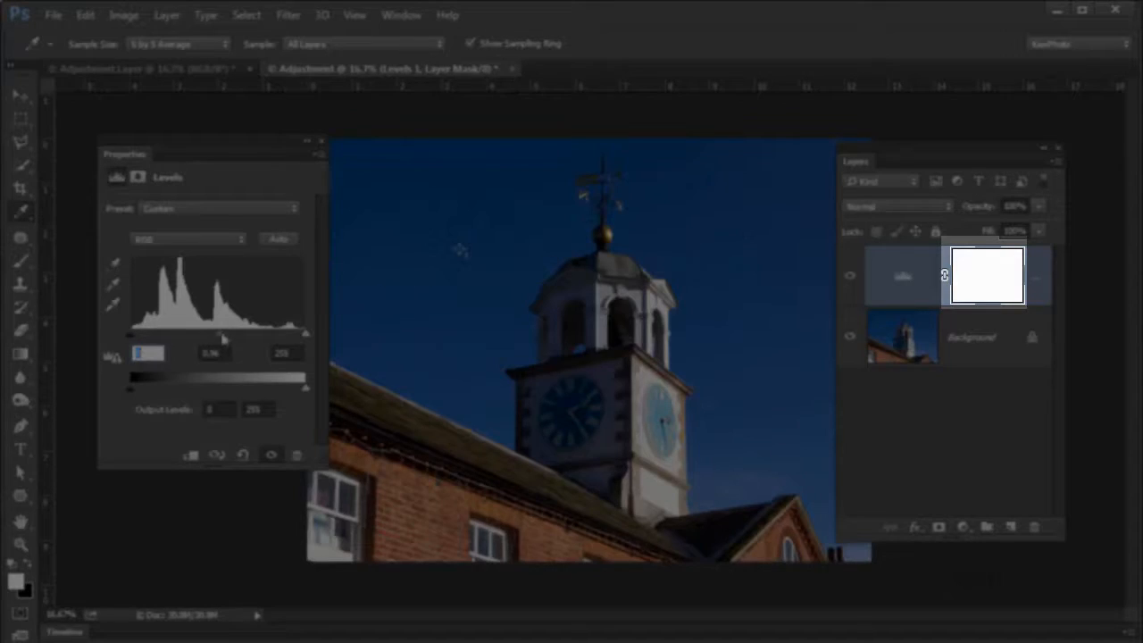
drag(223, 338, 217, 339)
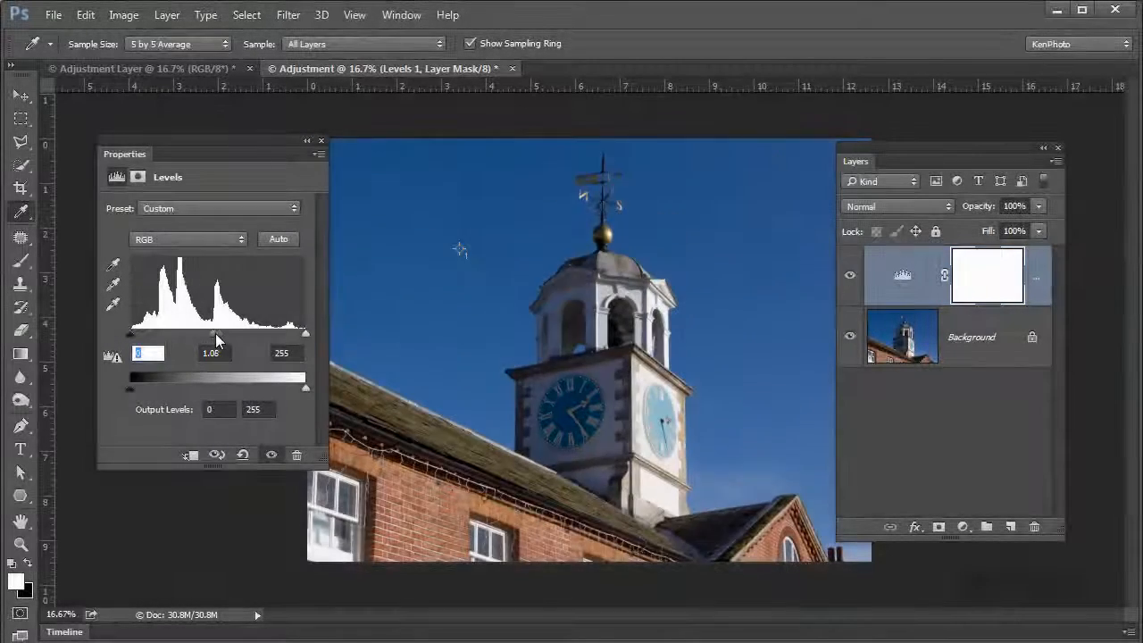
drag(217, 339, 221, 337)
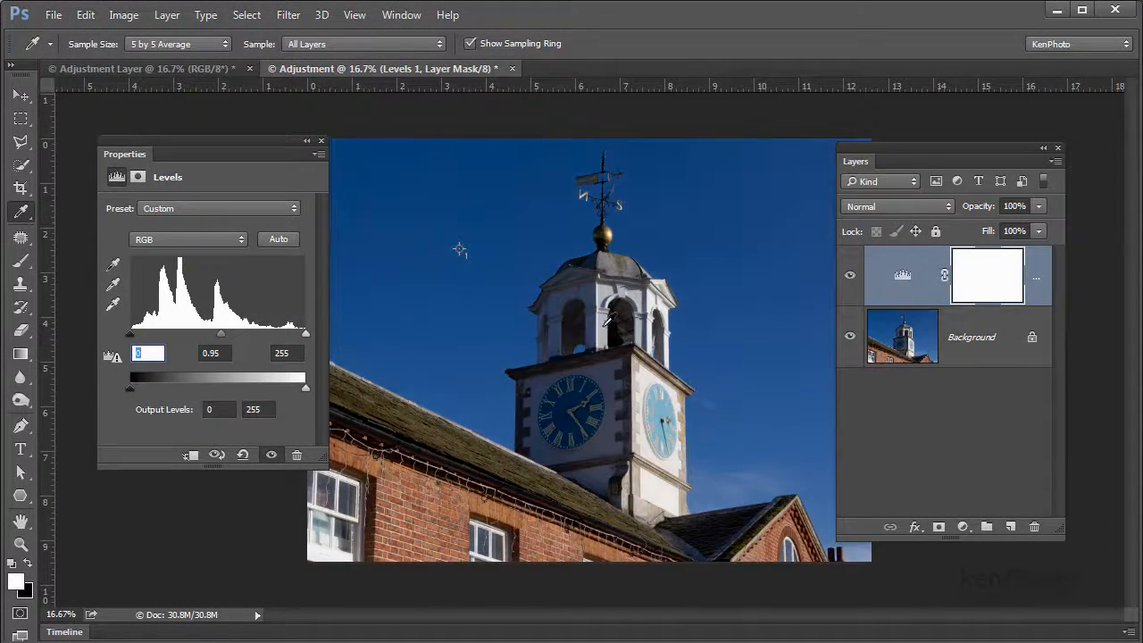
Set up the Brush tool with black as foreground color and a soft round 250 px tip at 0% hardness
click(23, 262)
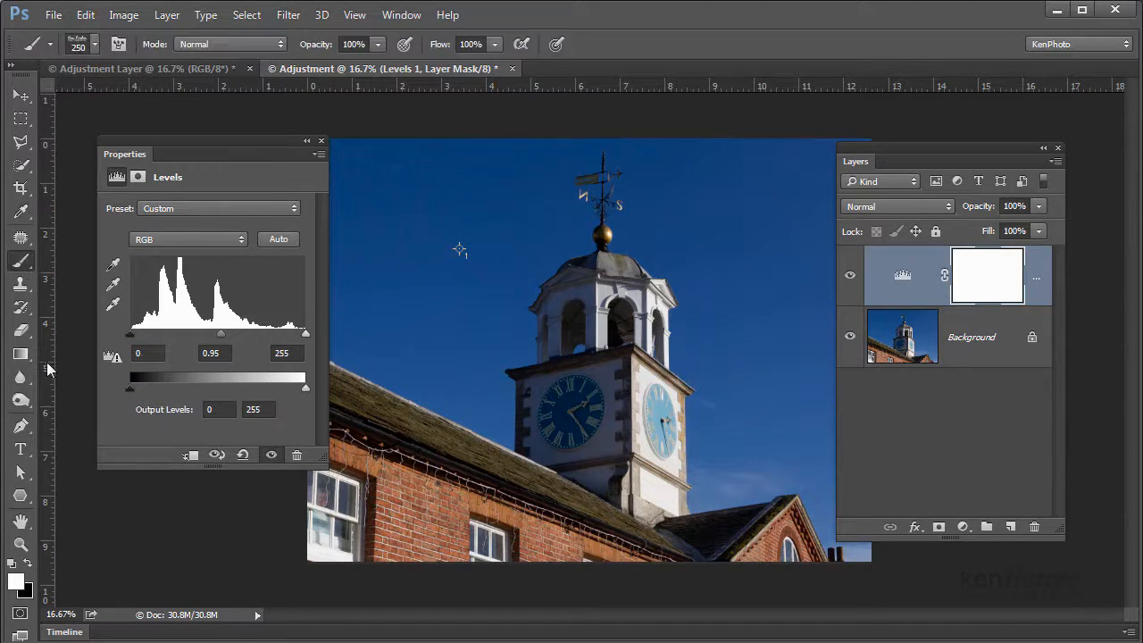
click(28, 562)
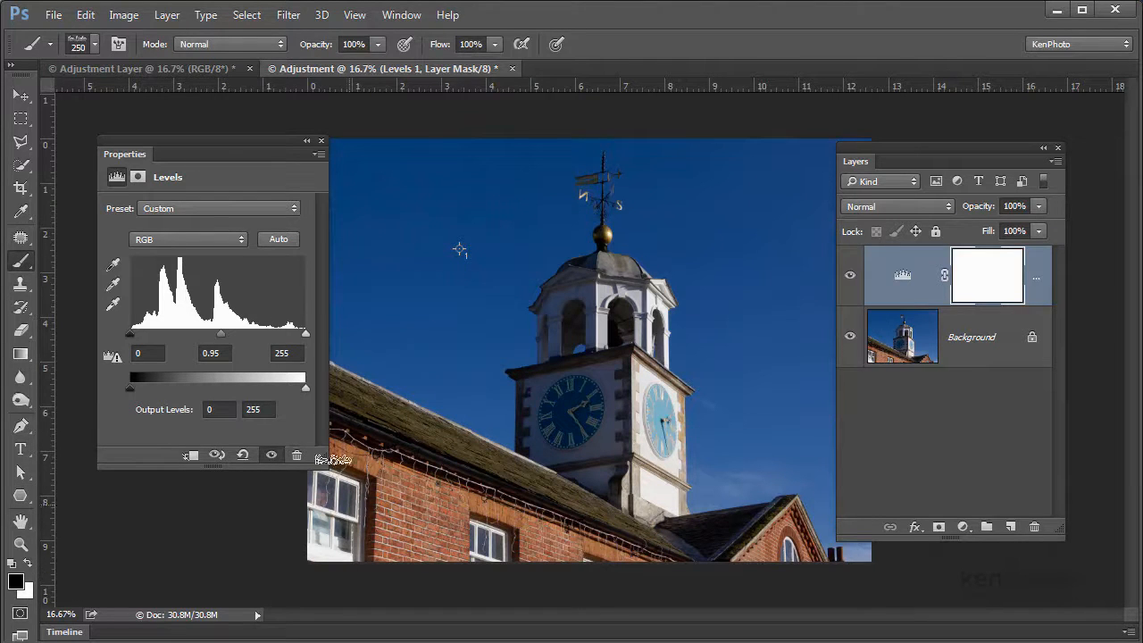
click(94, 44)
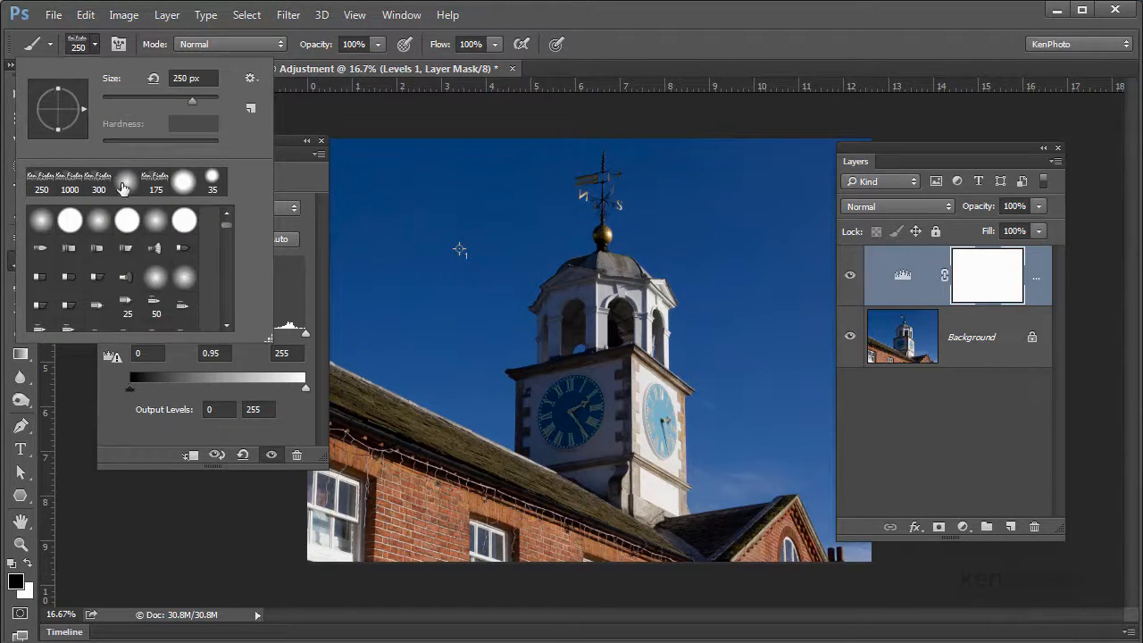
click(157, 222)
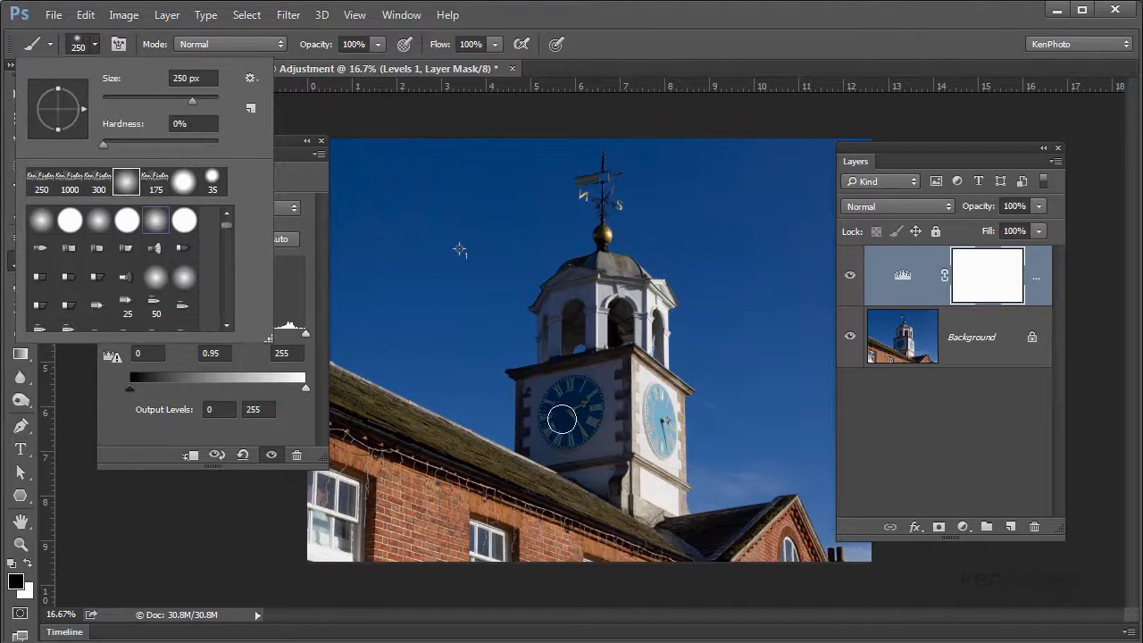
click(539, 385)
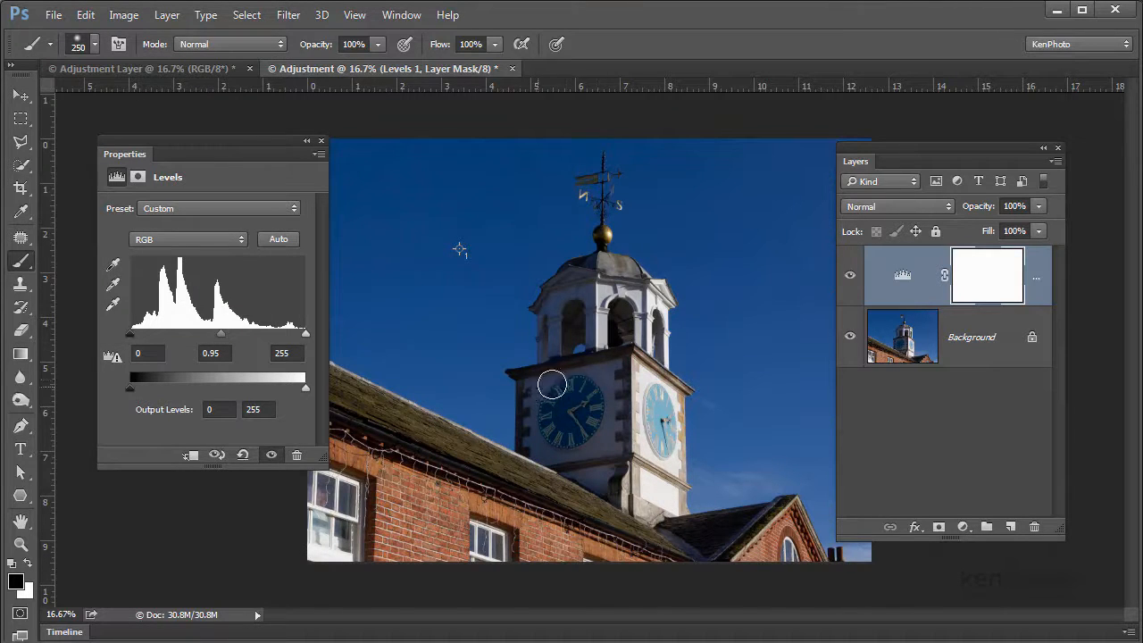
Set the Levels midtone to 0.40 and paint black on the layer mask over the clock face, roofs and brick walls
mouse_move(594, 399)
mouse_down()
mouse_move(545, 426)
mouse_move(608, 425)
mouse_move(549, 440)
mouse_up()
mouse_move(500, 404)
mouse_down()
mouse_move(604, 381)
mouse_move(576, 404)
mouse_move(571, 445)
mouse_move(611, 433)
mouse_move(639, 443)
mouse_move(631, 373)
mouse_move(619, 372)
mouse_move(596, 421)
mouse_move(546, 396)
mouse_move(576, 369)
mouse_move(579, 405)
mouse_move(554, 423)
mouse_move(557, 457)
mouse_move(523, 483)
mouse_move(586, 506)
mouse_move(554, 475)
mouse_move(488, 461)
mouse_up()
drag(220, 333, 263, 335)
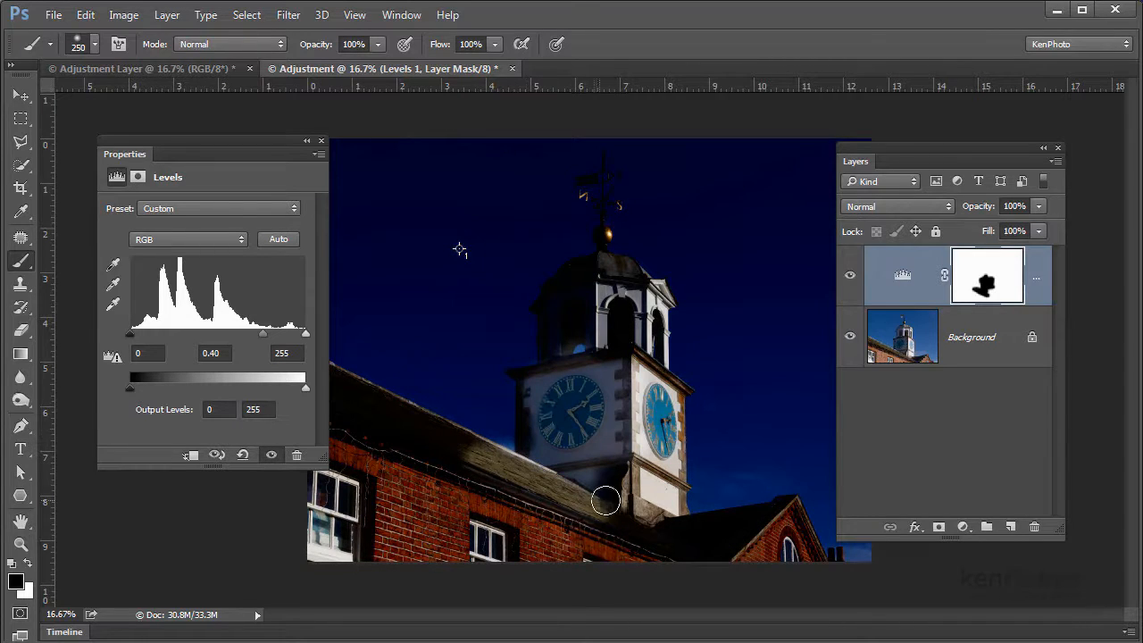
mouse_move(411, 424)
mouse_down()
mouse_move(510, 467)
mouse_move(340, 384)
mouse_move(390, 440)
mouse_move(353, 423)
mouse_move(503, 487)
mouse_move(670, 534)
mouse_move(711, 528)
mouse_move(682, 552)
mouse_move(773, 520)
mouse_move(778, 543)
mouse_move(792, 537)
mouse_move(782, 520)
mouse_move(811, 565)
mouse_move(581, 540)
mouse_move(507, 522)
mouse_move(410, 465)
mouse_move(433, 484)
mouse_move(388, 464)
mouse_move(456, 513)
mouse_move(442, 516)
mouse_move(539, 555)
mouse_move(701, 565)
mouse_move(365, 577)
mouse_move(568, 530)
mouse_move(625, 533)
mouse_move(421, 438)
mouse_move(696, 526)
mouse_up()
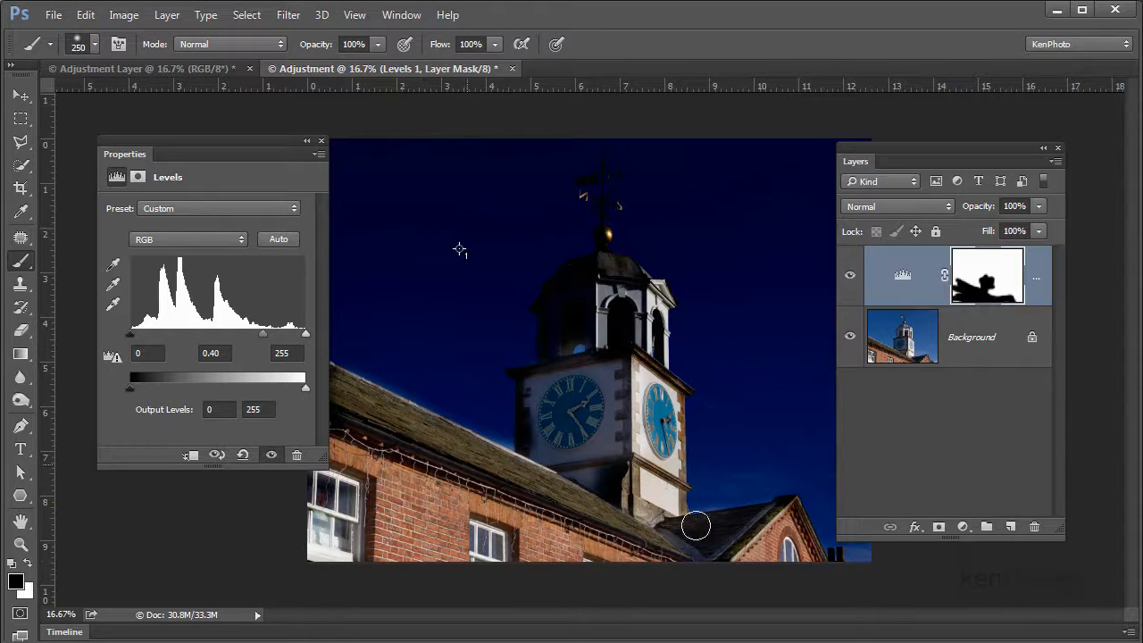
Swap the foreground color to white and set the Levels midtone to 0.69
key(x)
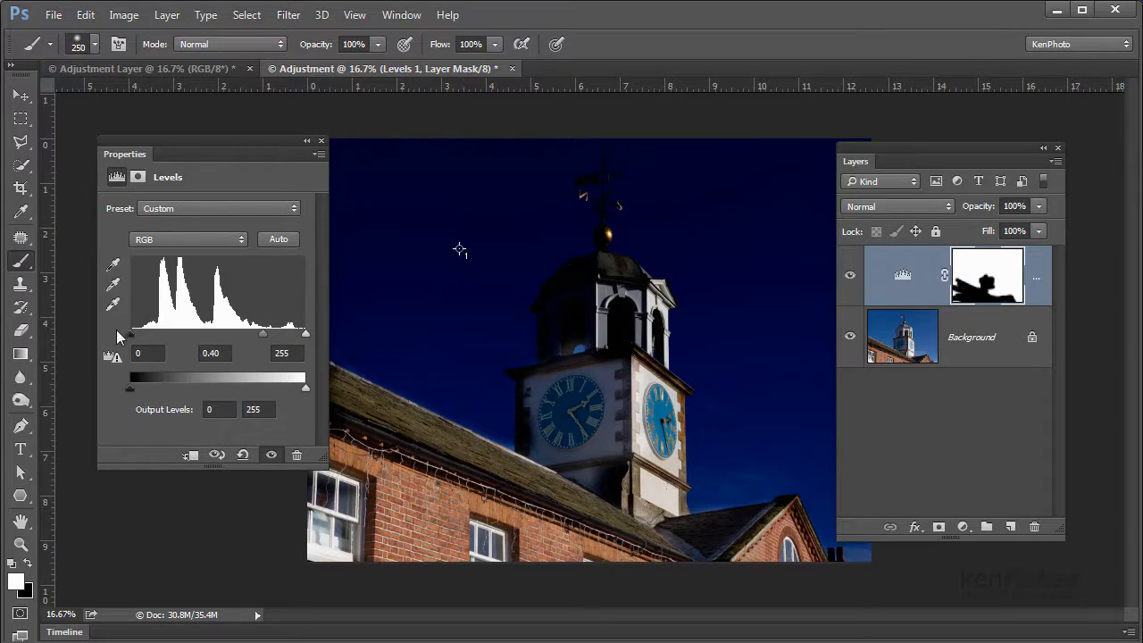
drag(261, 336, 238, 335)
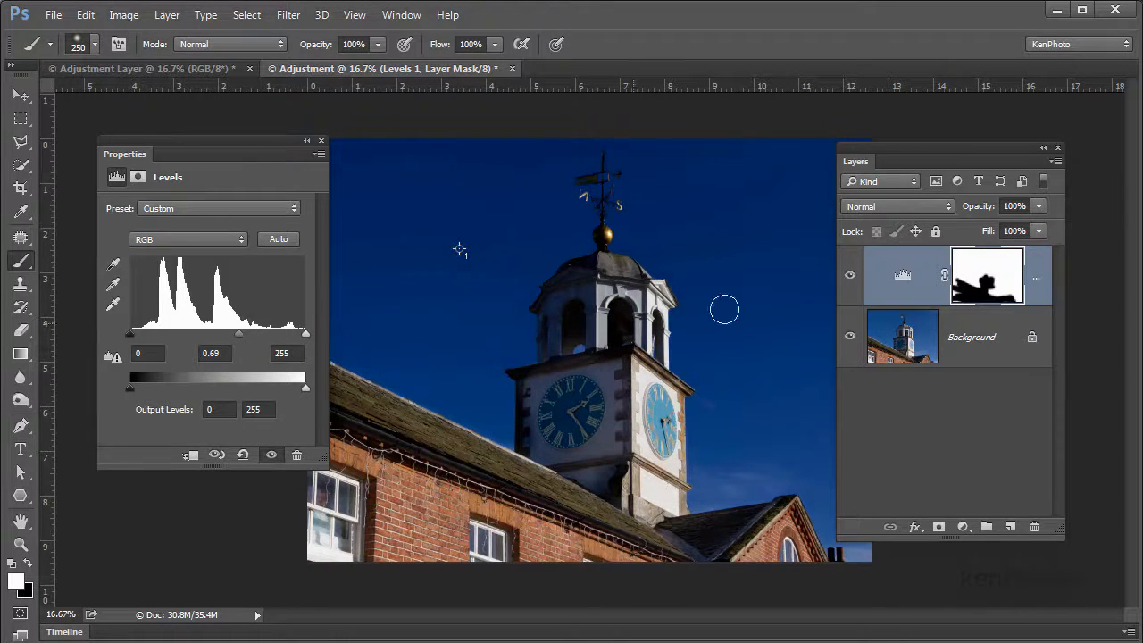
Compare the photo before and after by repeatedly hiding and showing the masked Levels layer, leaving it shown
click(850, 280)
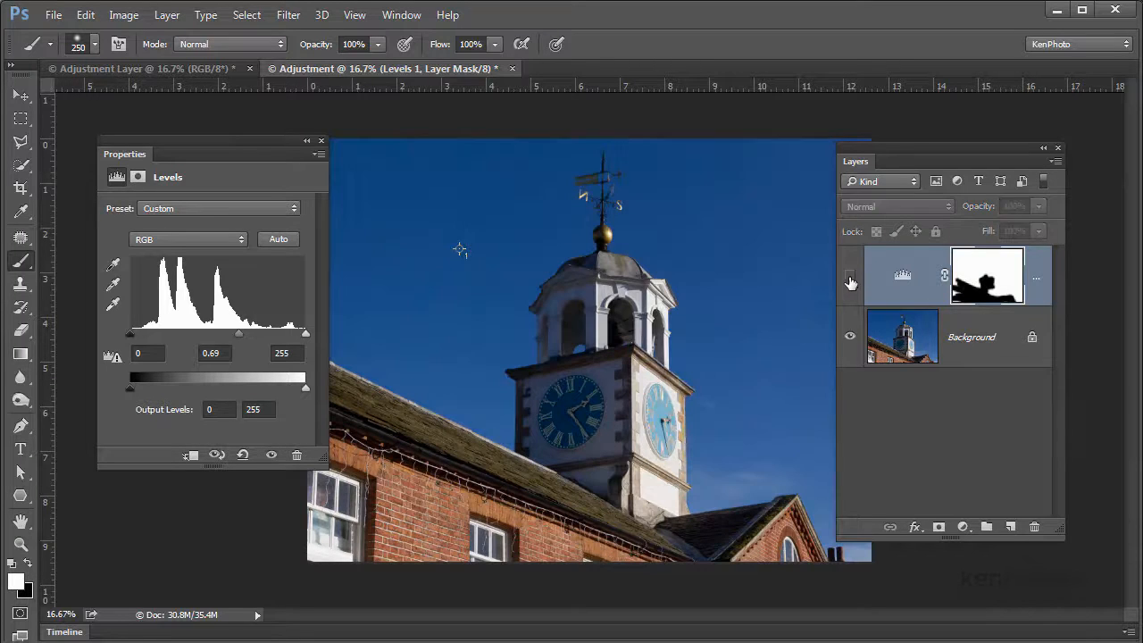
click(850, 280)
click(850, 280)
click(850, 280)
click(850, 280)
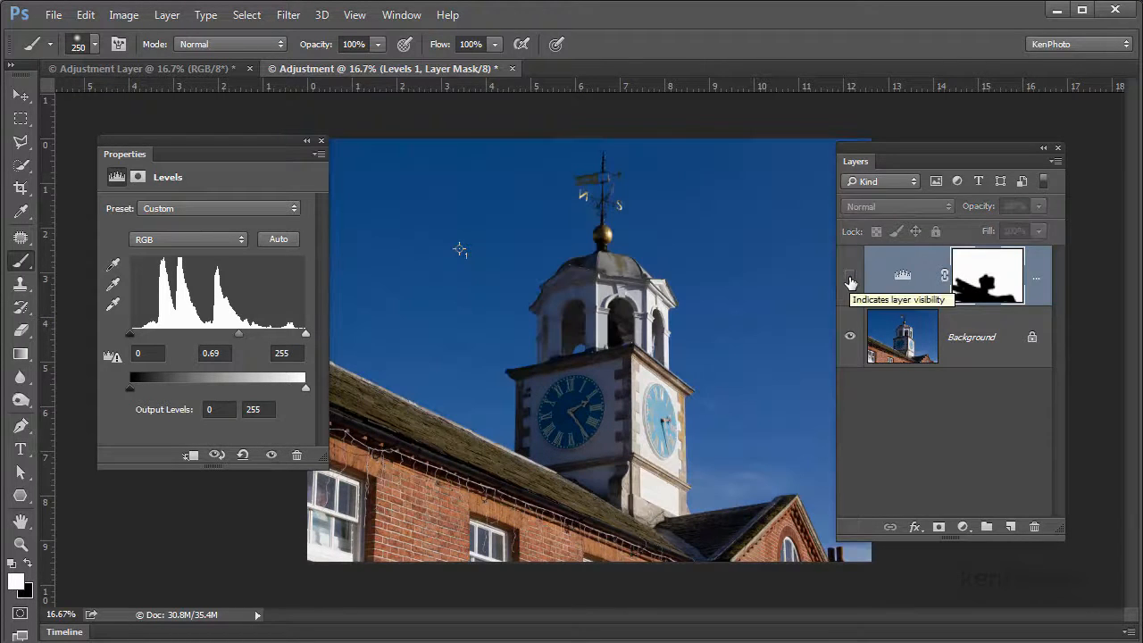
click(849, 280)
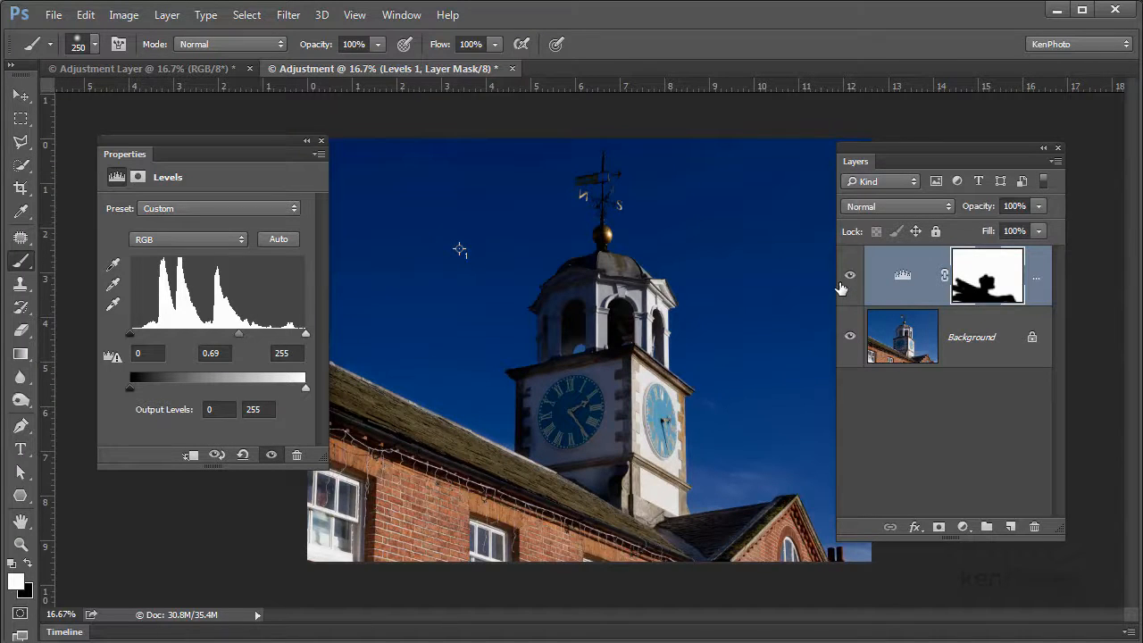